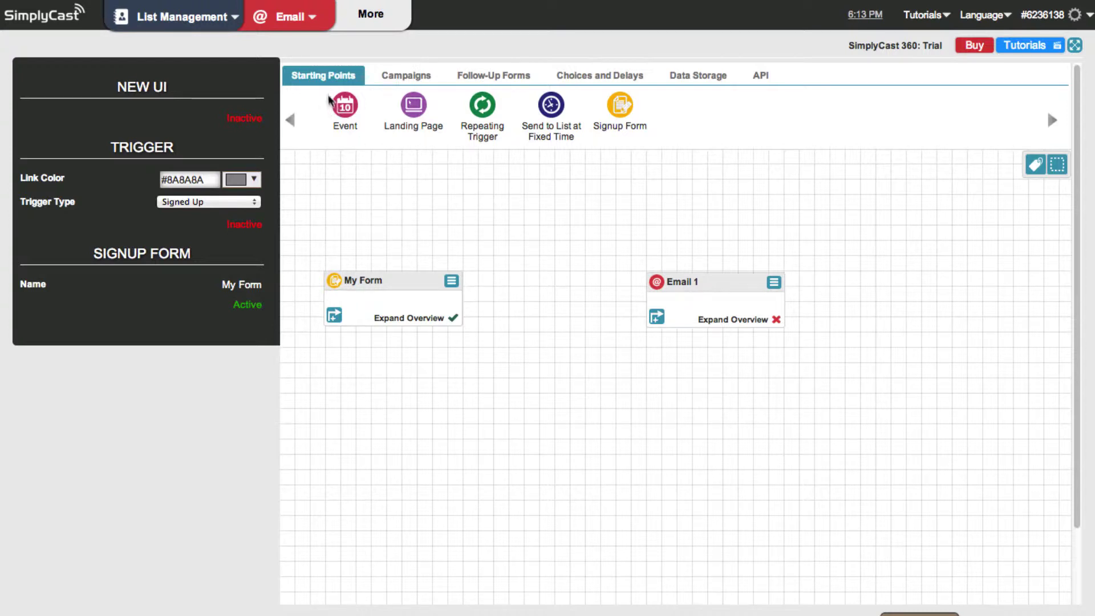
# Look through the elements offered under Campaigns, Follow-Up Forms, Choices and Delays, Data Storage, API and Starting Points
pyautogui.click(405, 80)
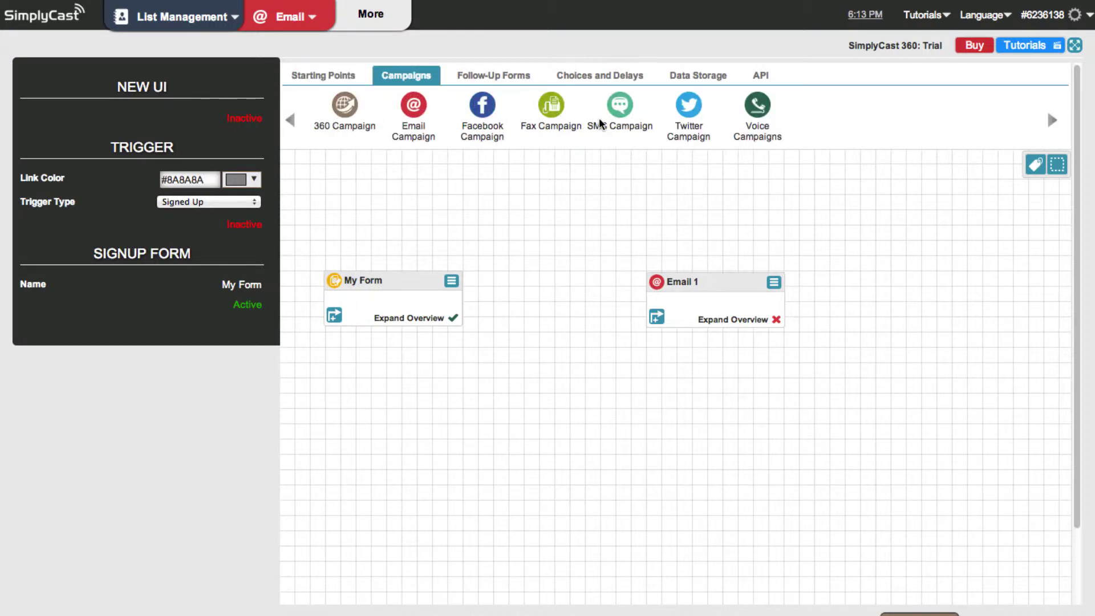
pyautogui.click(493, 77)
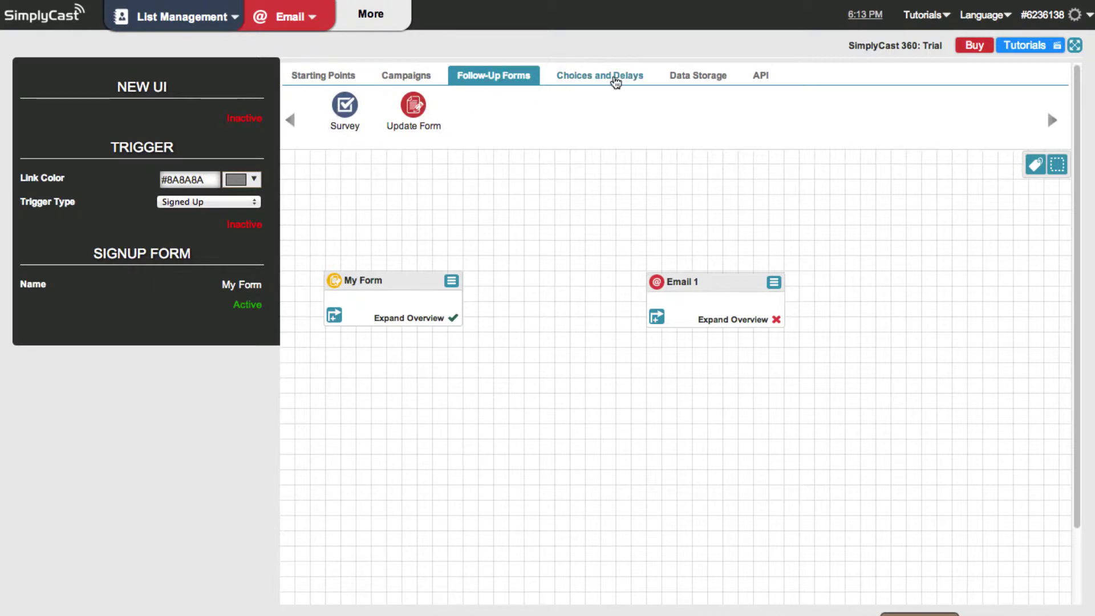
pyautogui.click(611, 78)
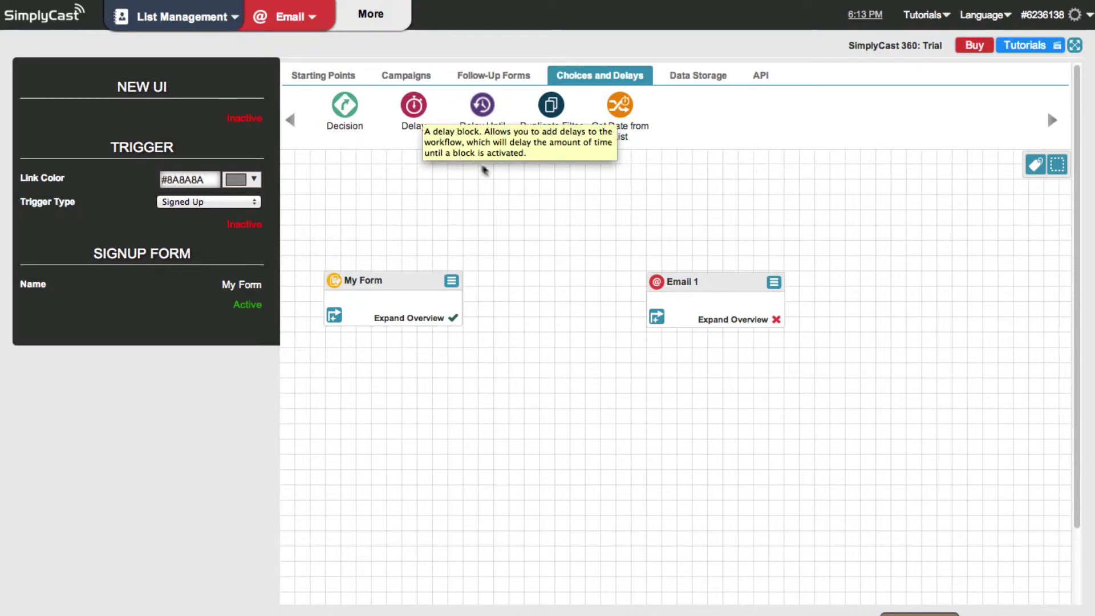
pyautogui.click(704, 76)
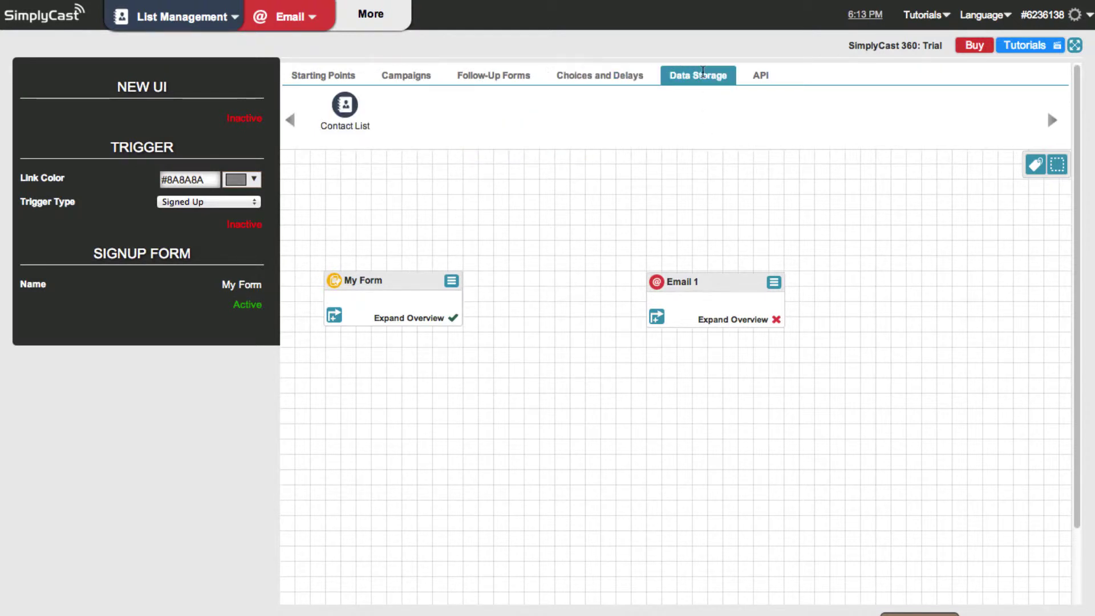
pyautogui.click(756, 78)
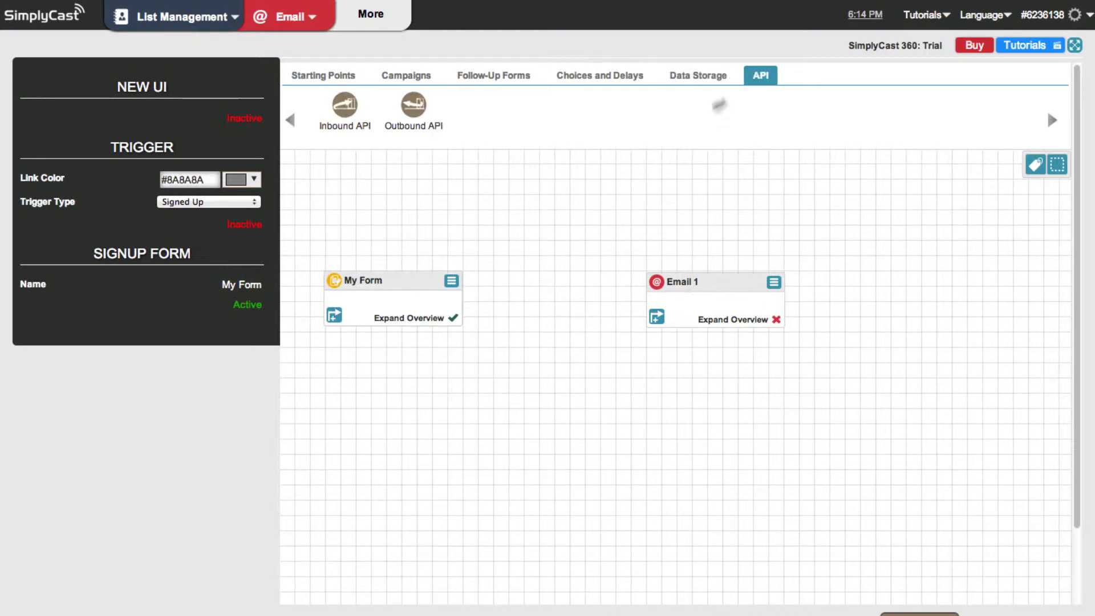
pyautogui.click(354, 79)
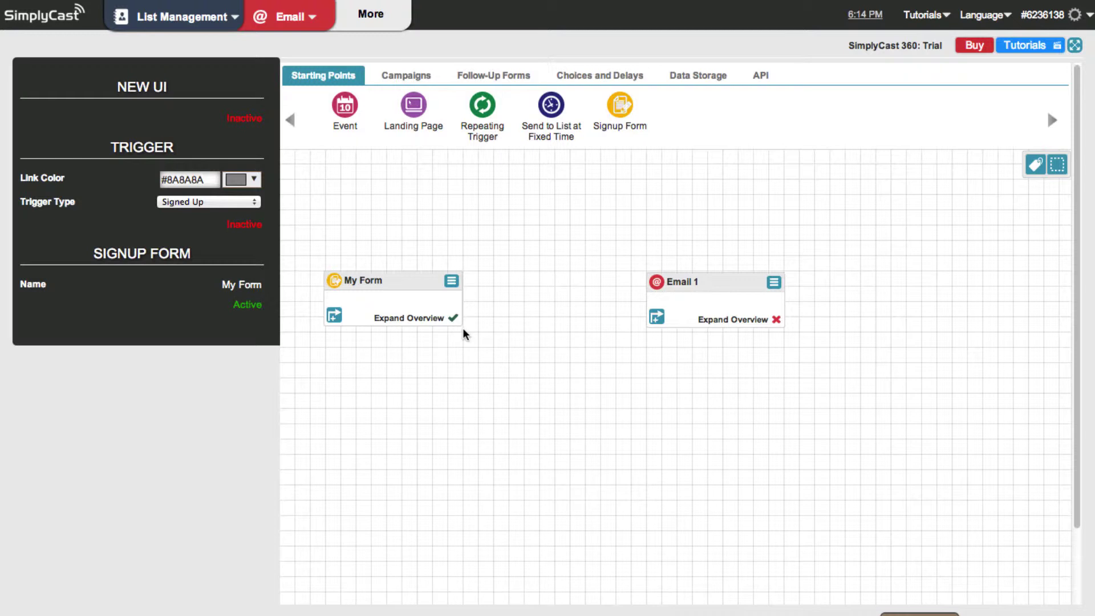
# Review the setup overview of the My Form block and connect the form to the Email 1 block
pyautogui.click(412, 322)
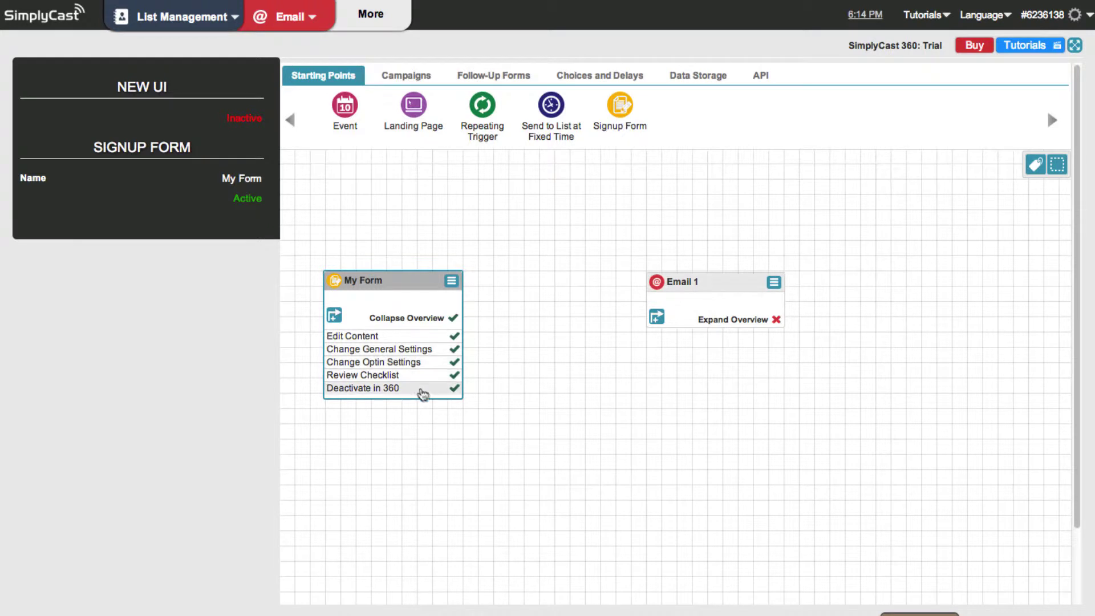
pyautogui.click(429, 321)
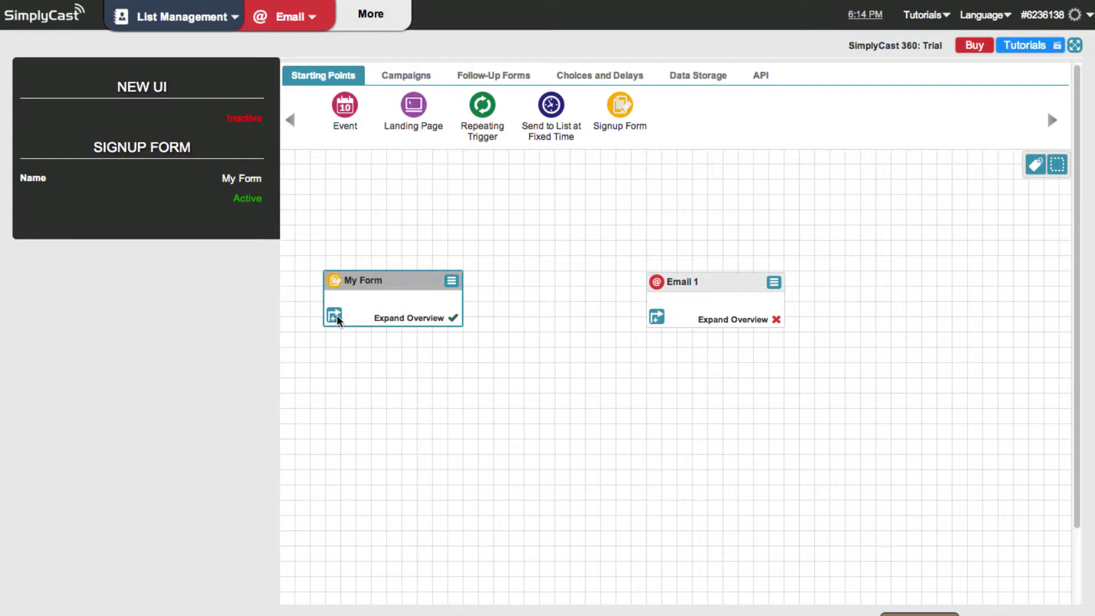
pyautogui.moveTo(337, 315); pyautogui.dragTo(711, 309)
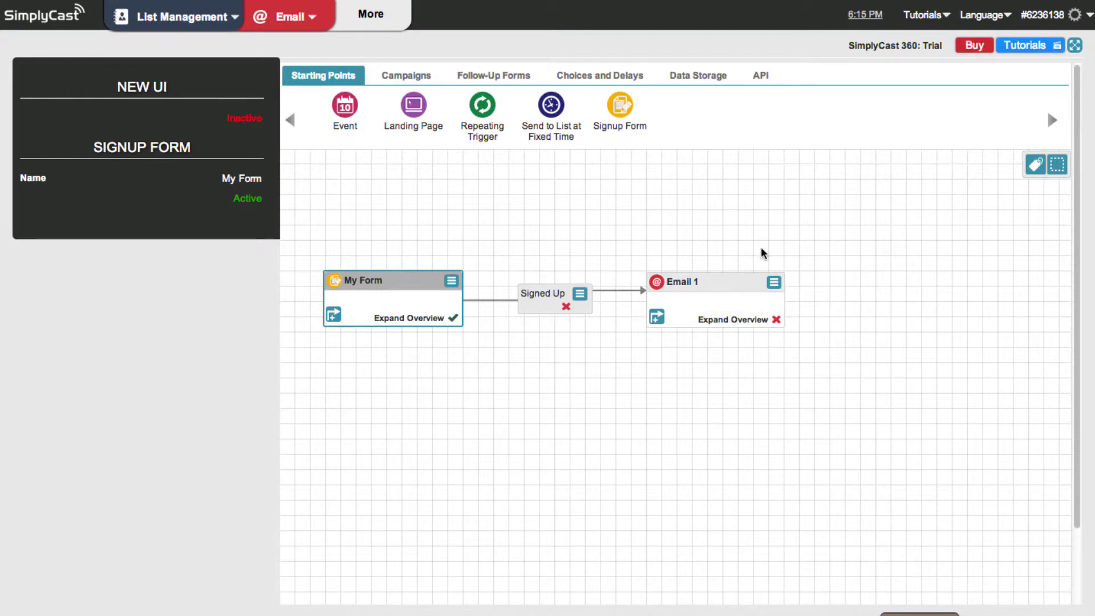
pyautogui.click(775, 283)
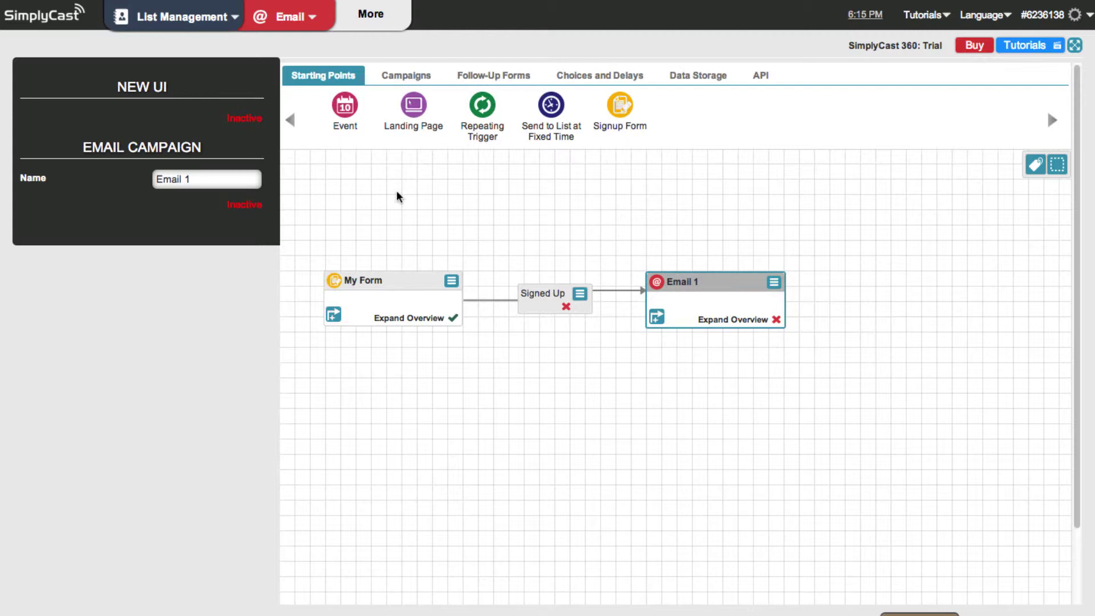
# Add an SMS campaign named "My Text" below the existing blocks and connect My Form to it
pyautogui.click(406, 77)
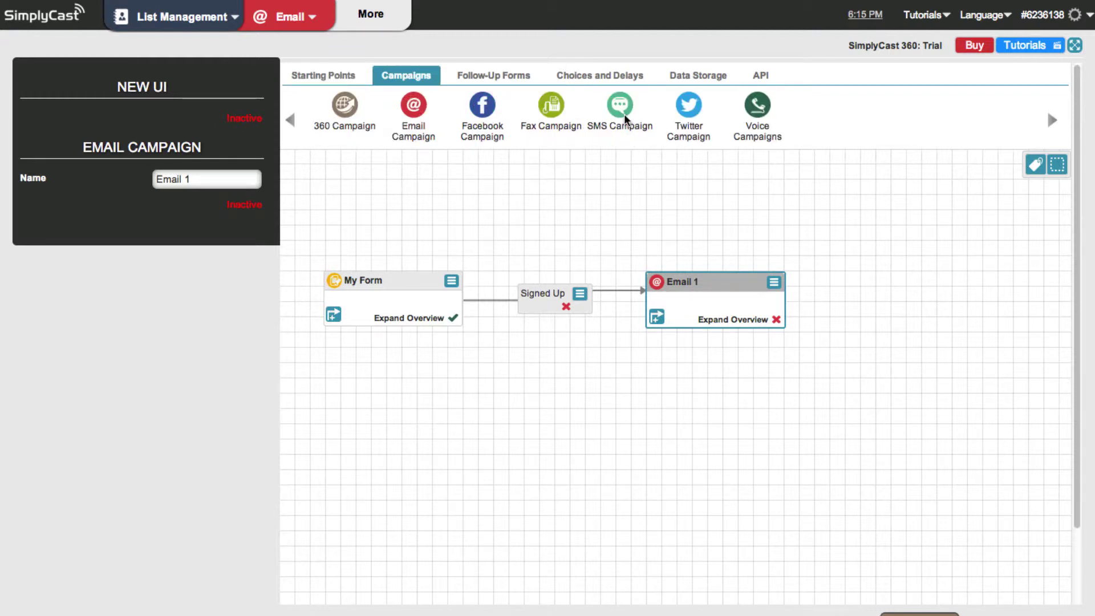
pyautogui.moveTo(624, 114); pyautogui.dragTo(549, 456)
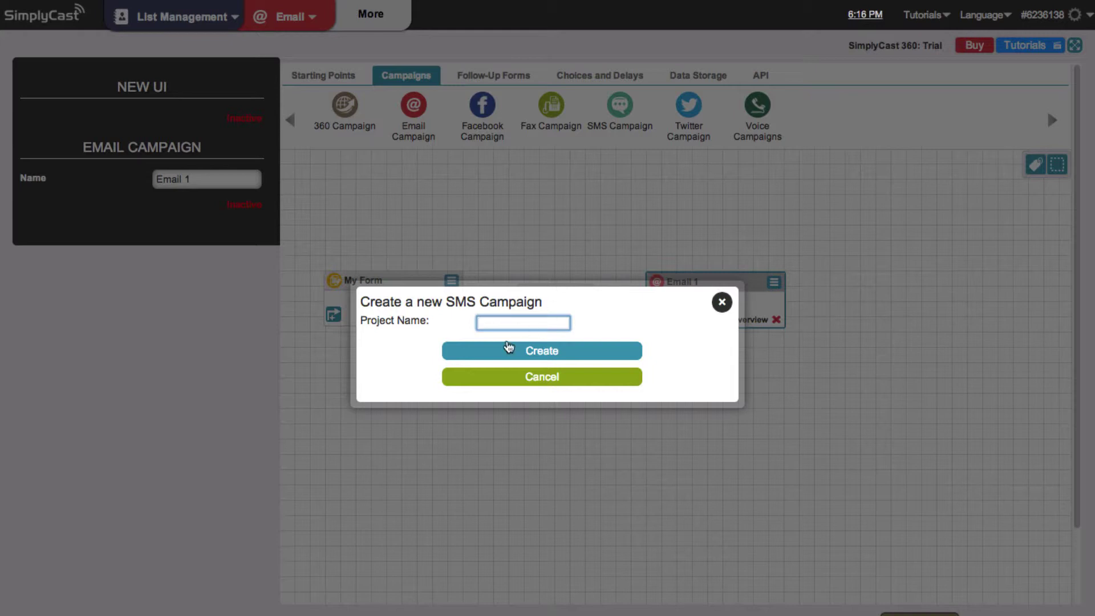
pyautogui.click(512, 317)
pyautogui.write('My ')
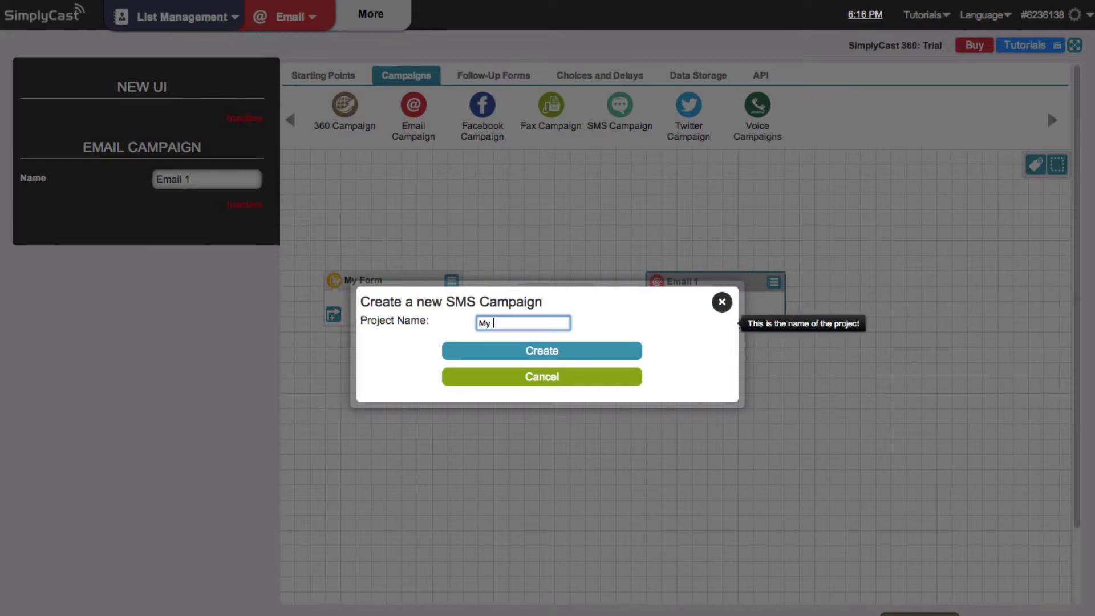
pyautogui.write('Text')
pyautogui.click(501, 353)
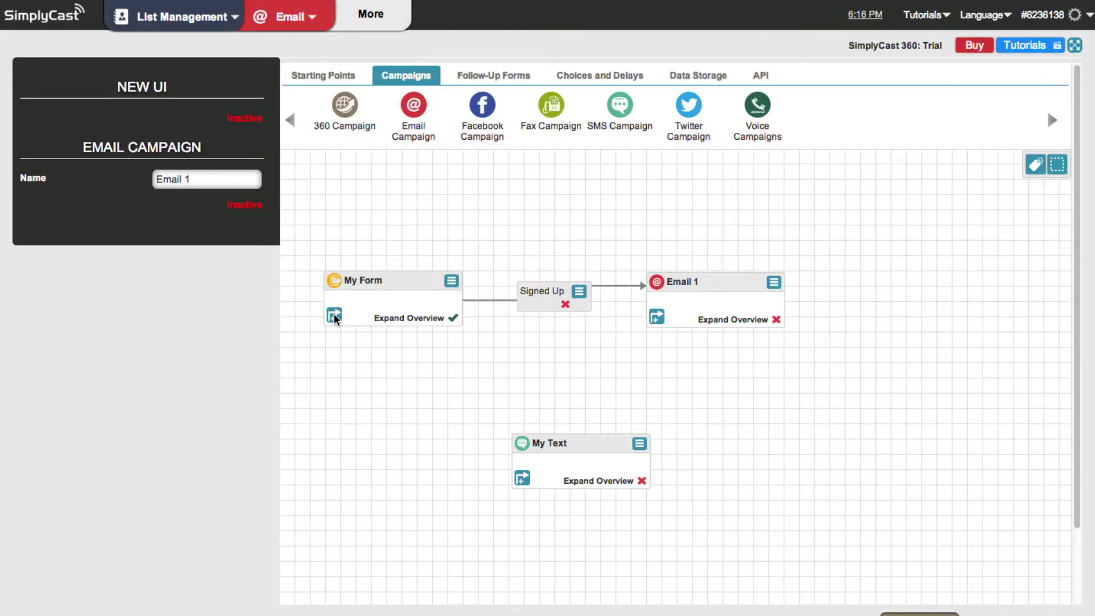
pyautogui.moveTo(334, 313); pyautogui.dragTo(569, 469)
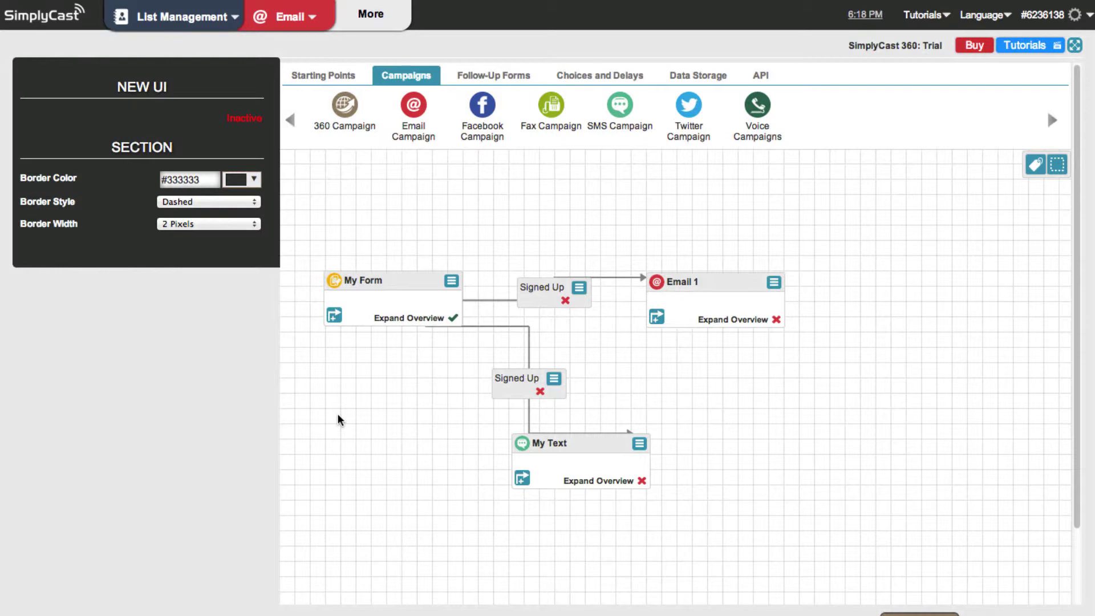
# Add a Twitter campaign named "Tweet" to the workflow and place it beside the My Text block
pyautogui.rightClick(337, 415)
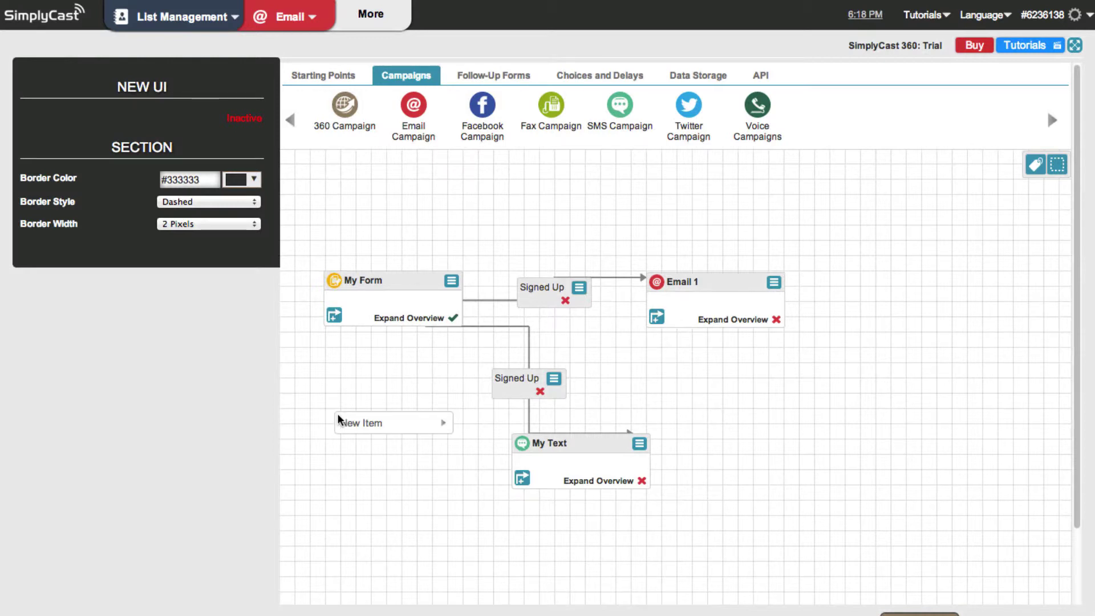
pyautogui.moveTo(361, 429)
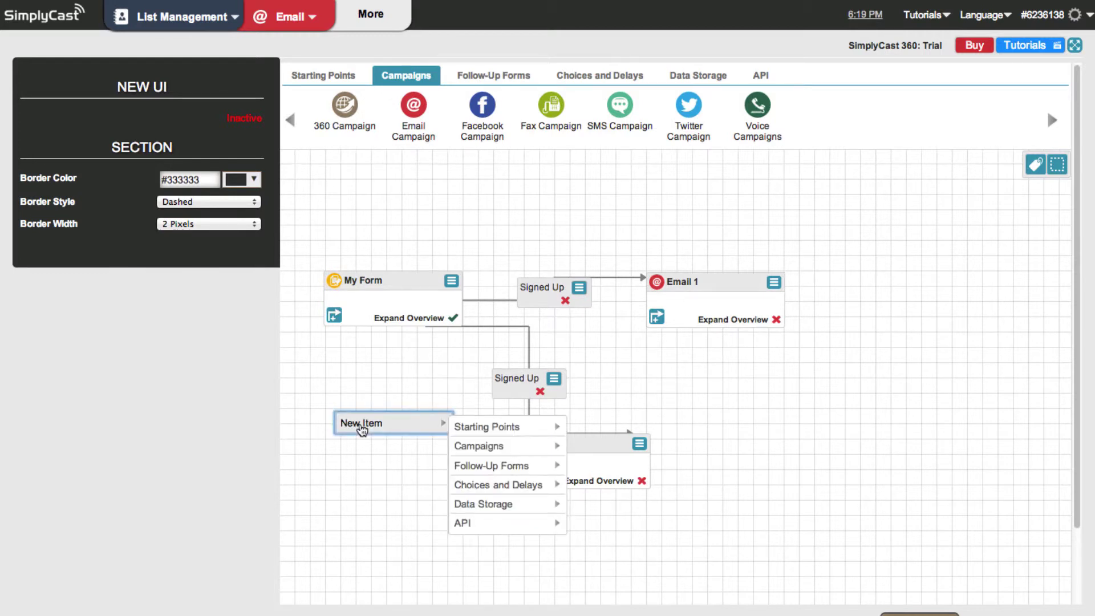
pyautogui.click(502, 451)
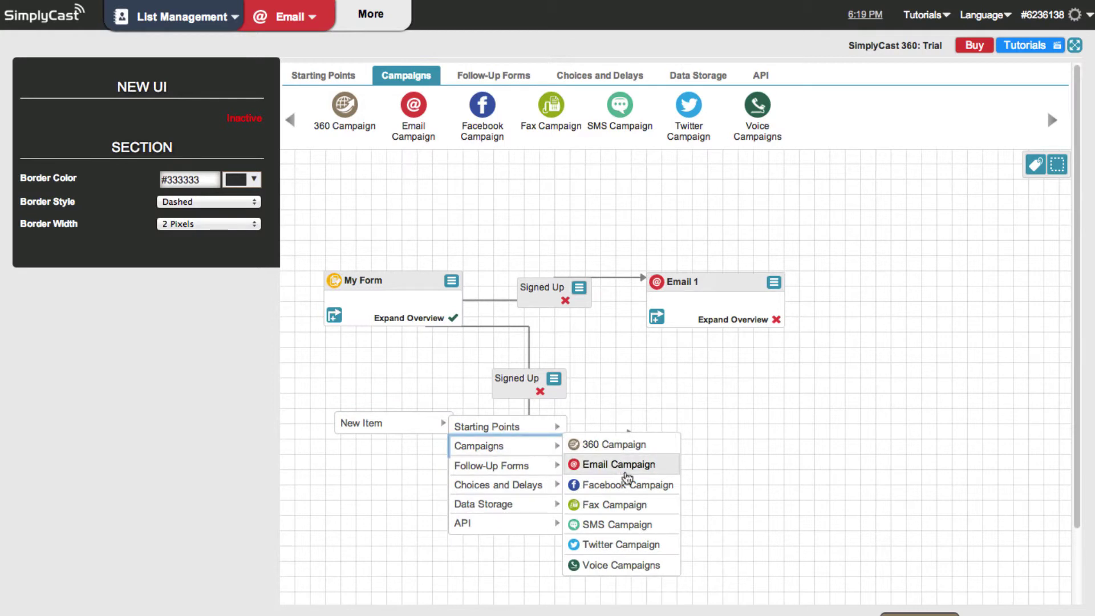
pyautogui.click(619, 545)
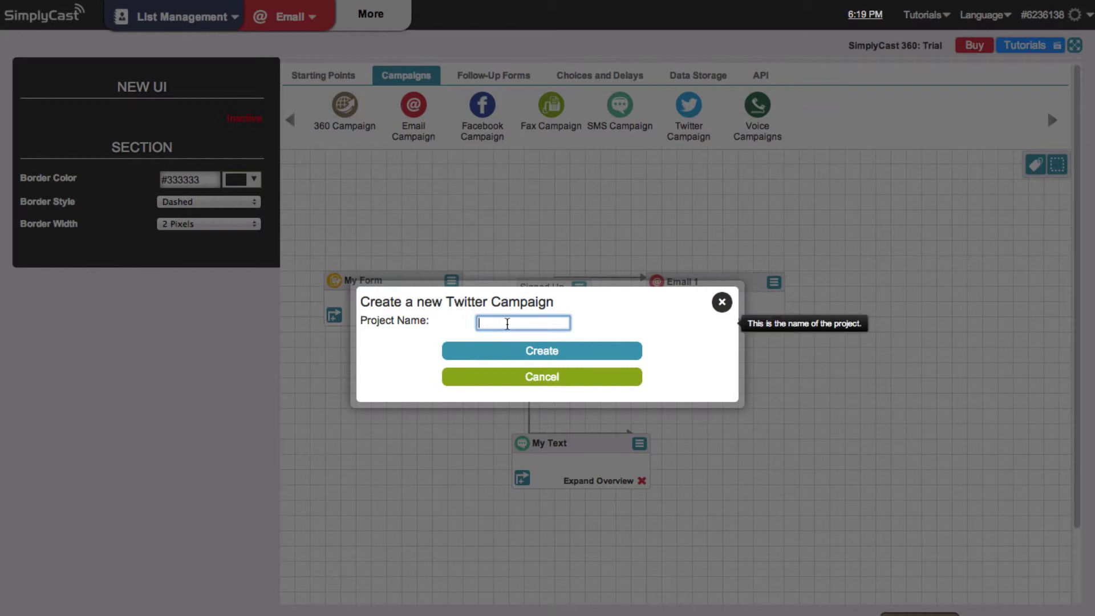
pyautogui.write('Tweet')
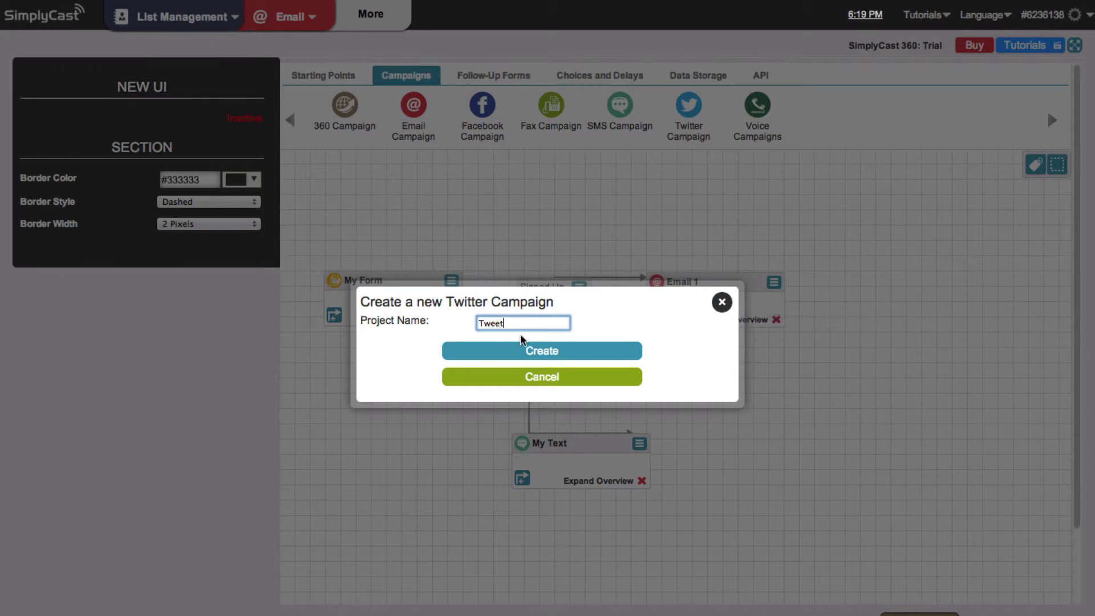
pyautogui.click(520, 350)
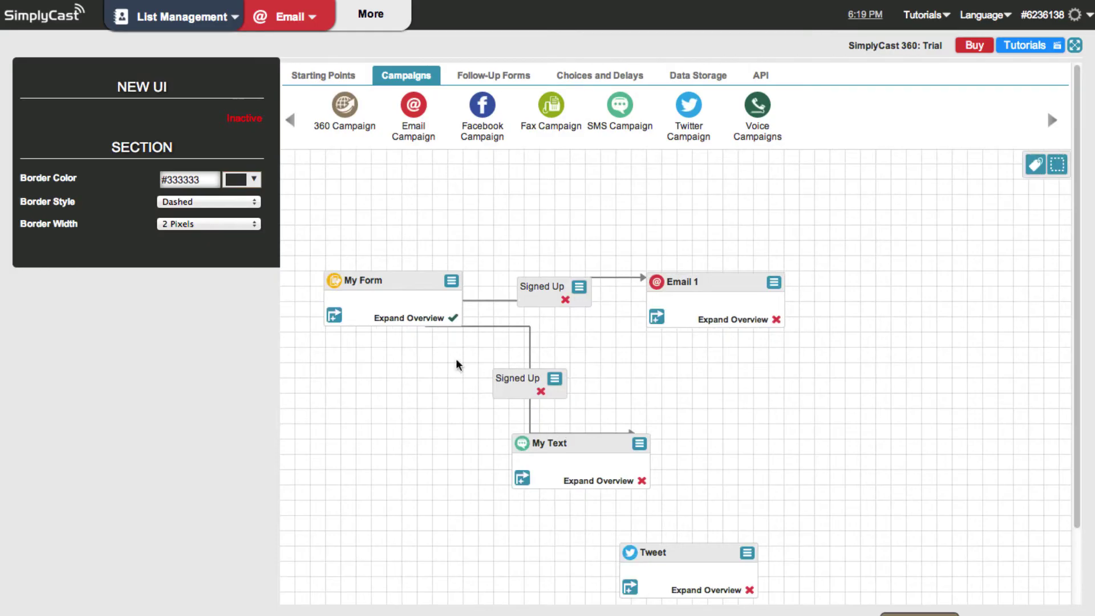
pyautogui.moveTo(690, 561); pyautogui.dragTo(767, 452)
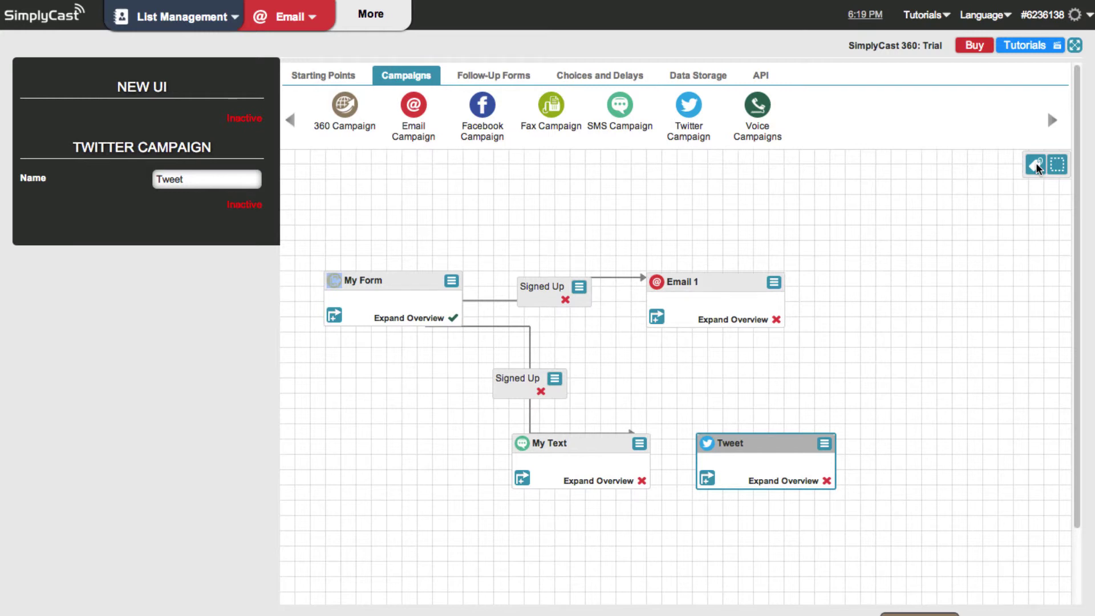
# Add a note to the canvas and position it just above the Email 1 block
pyautogui.moveTo(1036, 164); pyautogui.dragTo(967, 184)
pyautogui.moveTo(832, 197); pyautogui.dragTo(770, 203)
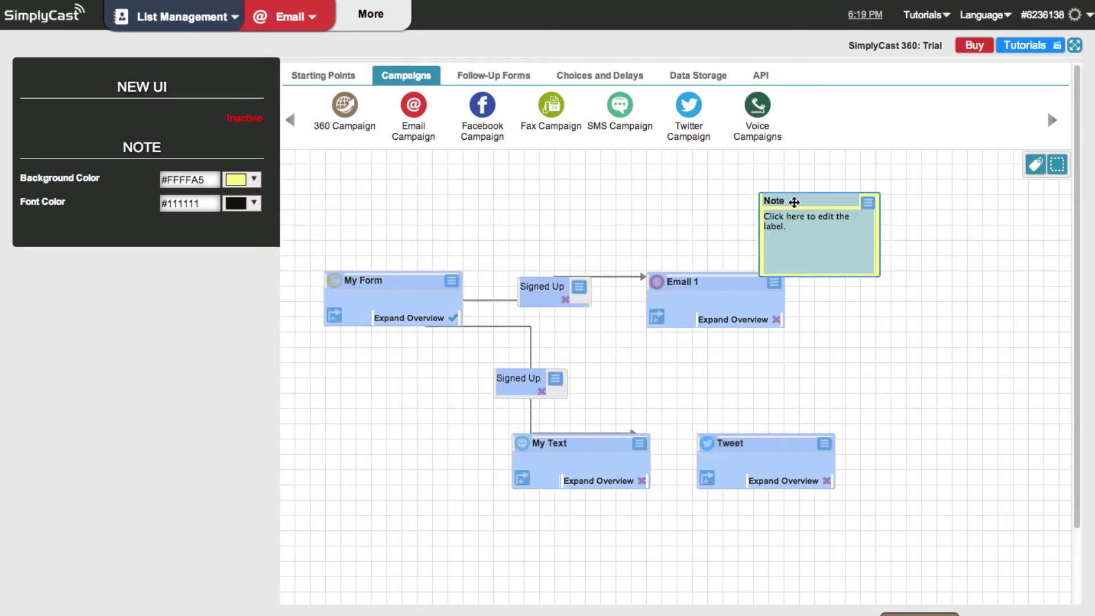
pyautogui.moveTo(796, 197); pyautogui.dragTo(739, 184)
# Replace the note's placeholder text with "Initial Signup" and move the note above the My Form block
pyautogui.click(742, 214)
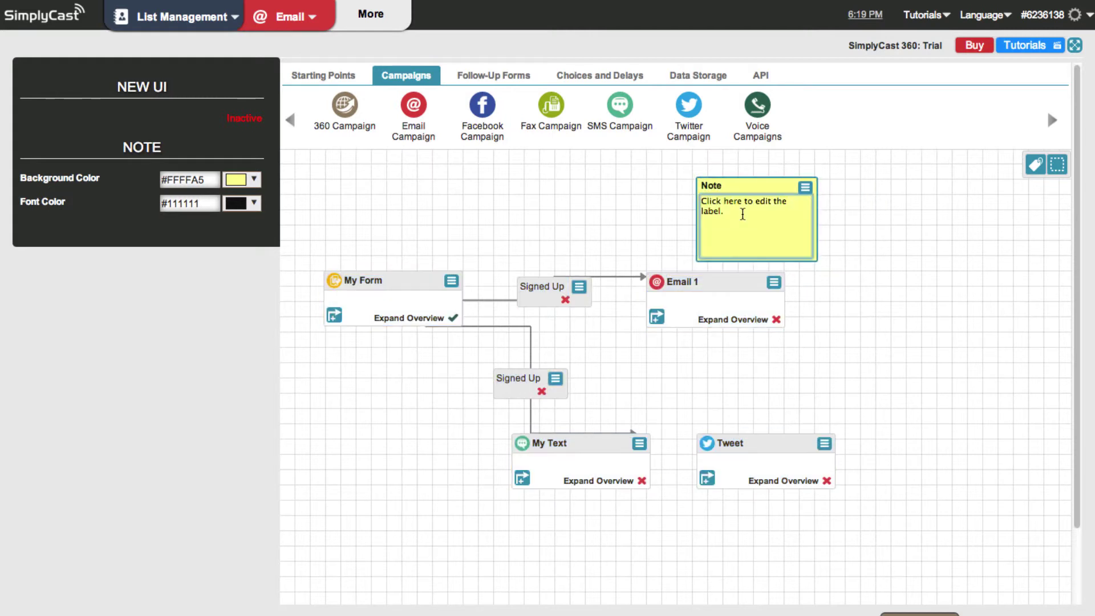
pyautogui.press('BackSpace')
pyautogui.press('BackSpace')
pyautogui.press('BackSpace')
pyautogui.press('BackSpace')
pyautogui.press('BackSpace')
pyautogui.press('BackSpace')
pyautogui.press('BackSpace')
pyautogui.press('BackSpace')
pyautogui.press('BackSpace')
pyautogui.press('BackSpace')
pyautogui.press('BackSpace')
pyautogui.press('BackSpace')
pyautogui.press('BackSpace')
pyautogui.press('BackSpace')
pyautogui.press('BackSpace')
pyautogui.press('BackSpace')
pyautogui.press('BackSpace')
pyautogui.press('BackSpace')
pyautogui.press('BackSpace')
pyautogui.press('BackSpace')
pyautogui.press('BackSpace')
pyautogui.press('BackSpace')
pyautogui.press('BackSpace')
pyautogui.press('BackSpace')
pyautogui.press('BackSpace')
pyautogui.press('BackSpace')
pyautogui.press('BackSpace')
pyautogui.press('BackSpace')
pyautogui.press('BackSpace')
pyautogui.write('Initial Signup')
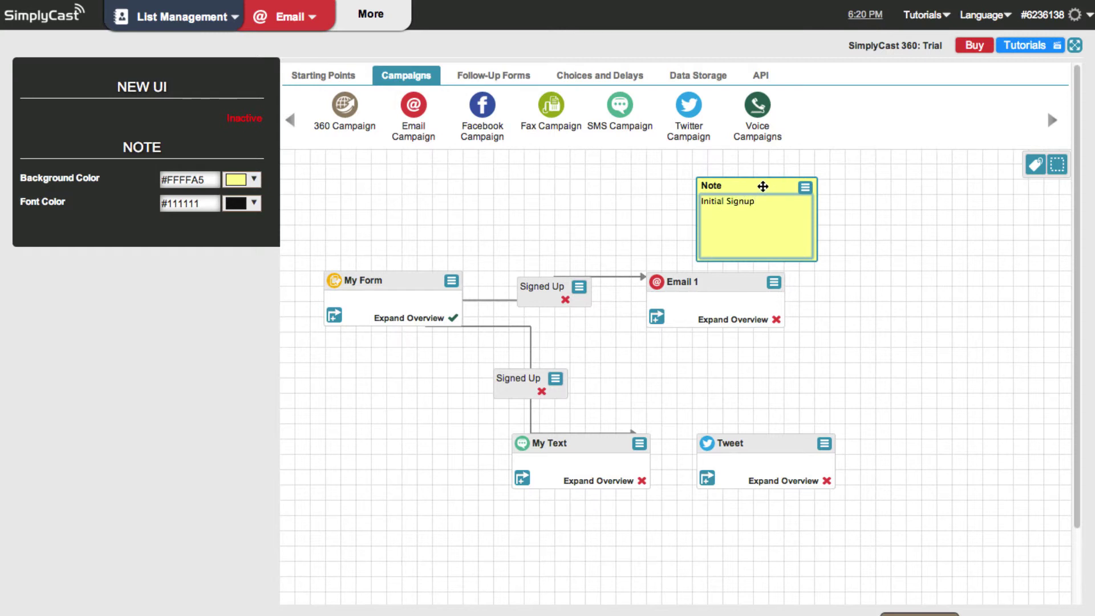
pyautogui.moveTo(762, 186); pyautogui.dragTo(394, 182)
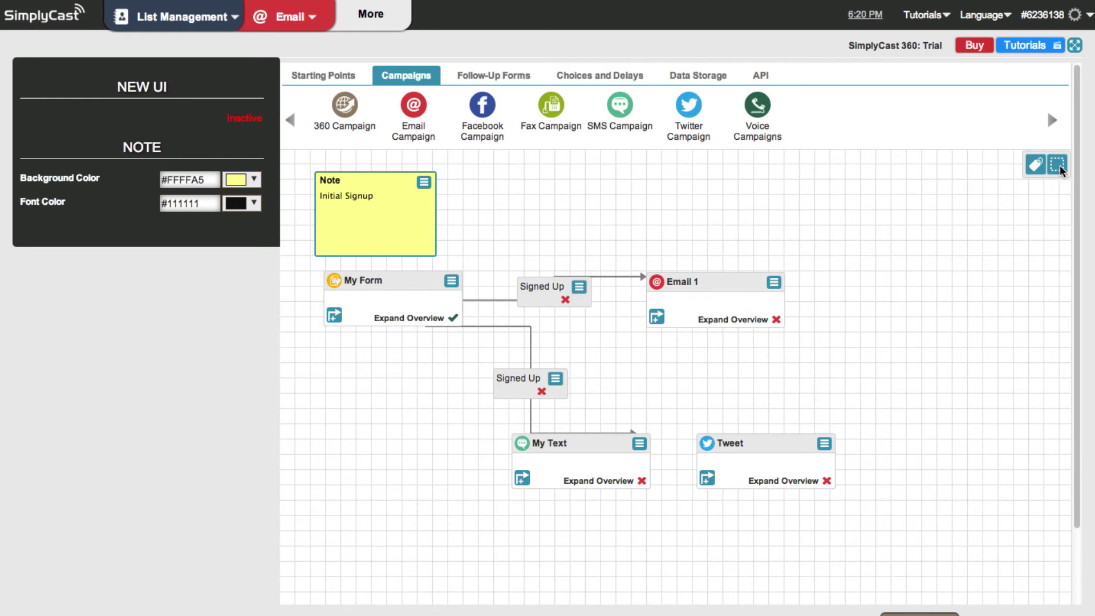
# Add a section to the canvas, then position and enlarge it to frame the Email 1 and My Text blocks
pyautogui.moveTo(1060, 165); pyautogui.dragTo(545, 219)
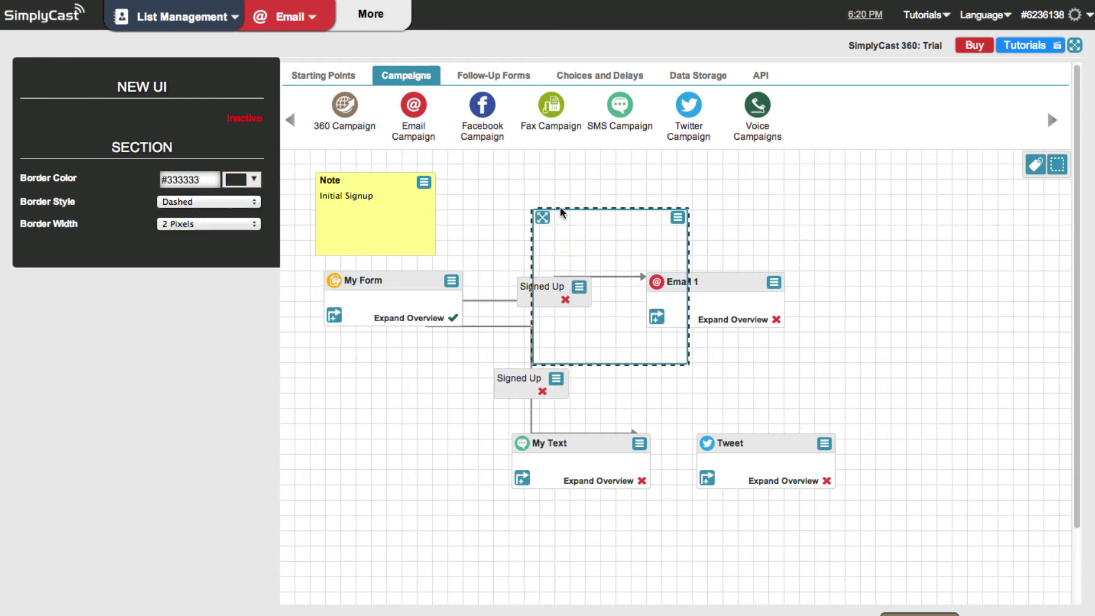
pyautogui.moveTo(543, 217); pyautogui.dragTo(503, 245)
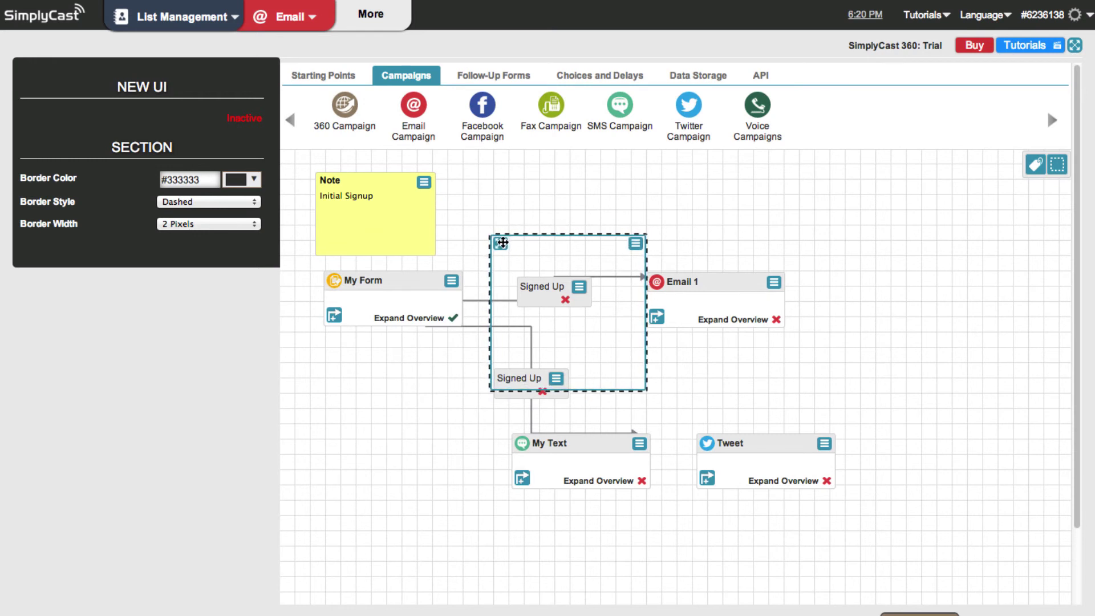
pyautogui.moveTo(646, 366); pyautogui.dragTo(808, 395)
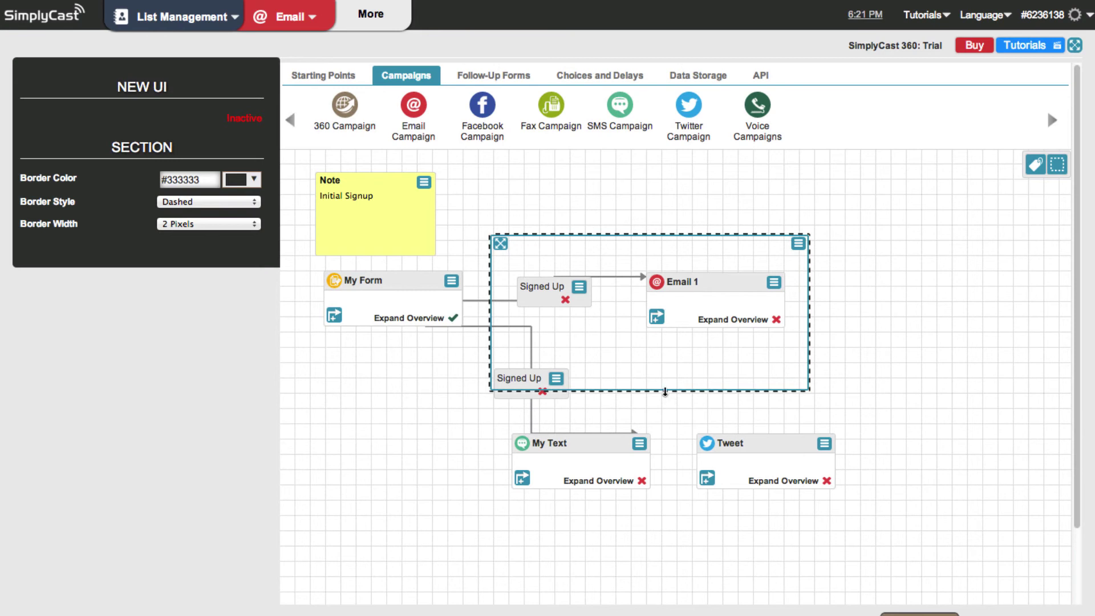
pyautogui.moveTo(665, 392); pyautogui.dragTo(643, 533)
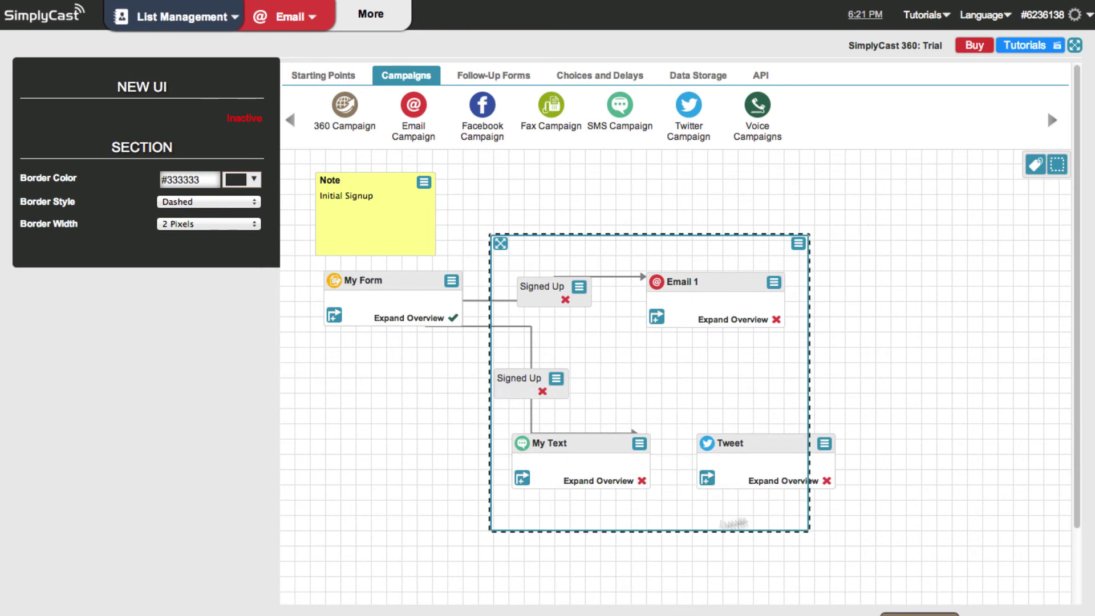
# Delete the Tweet Twitter campaign block from the workflow
pyautogui.click(824, 444)
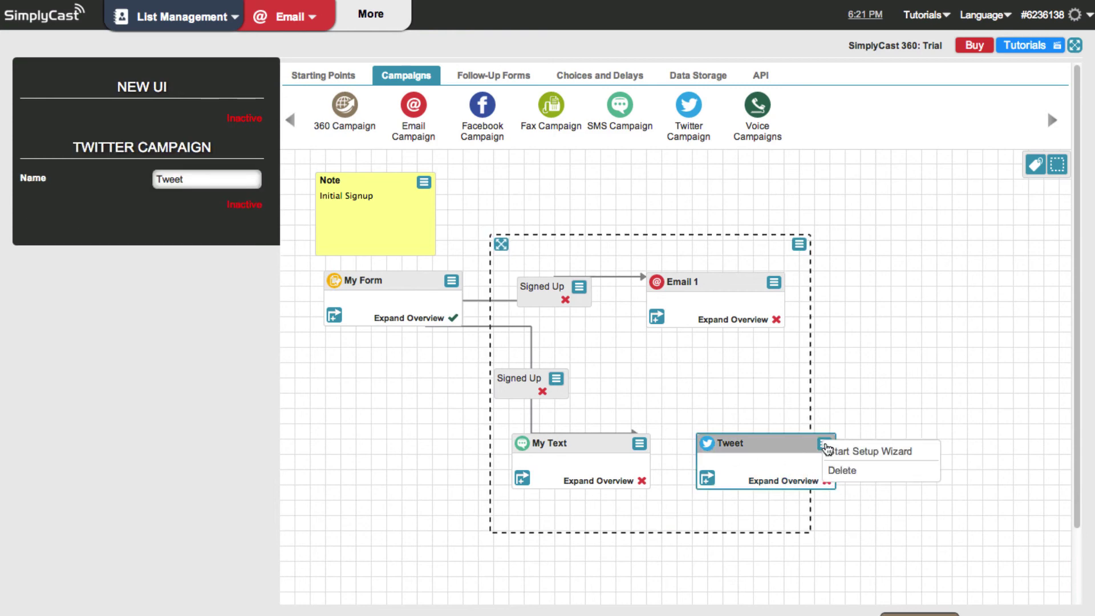
pyautogui.click(842, 470)
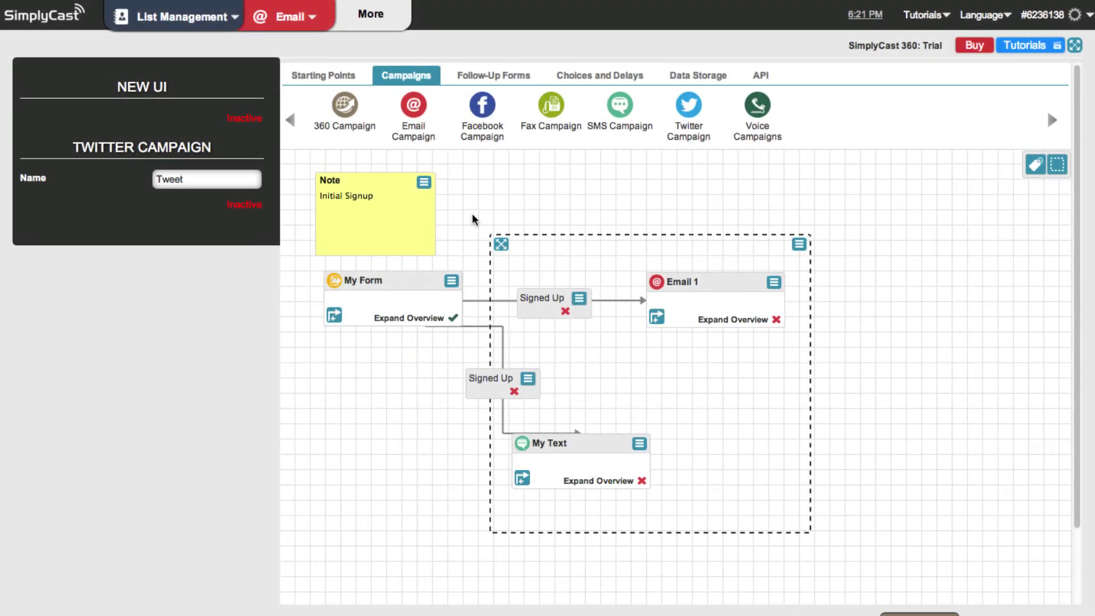